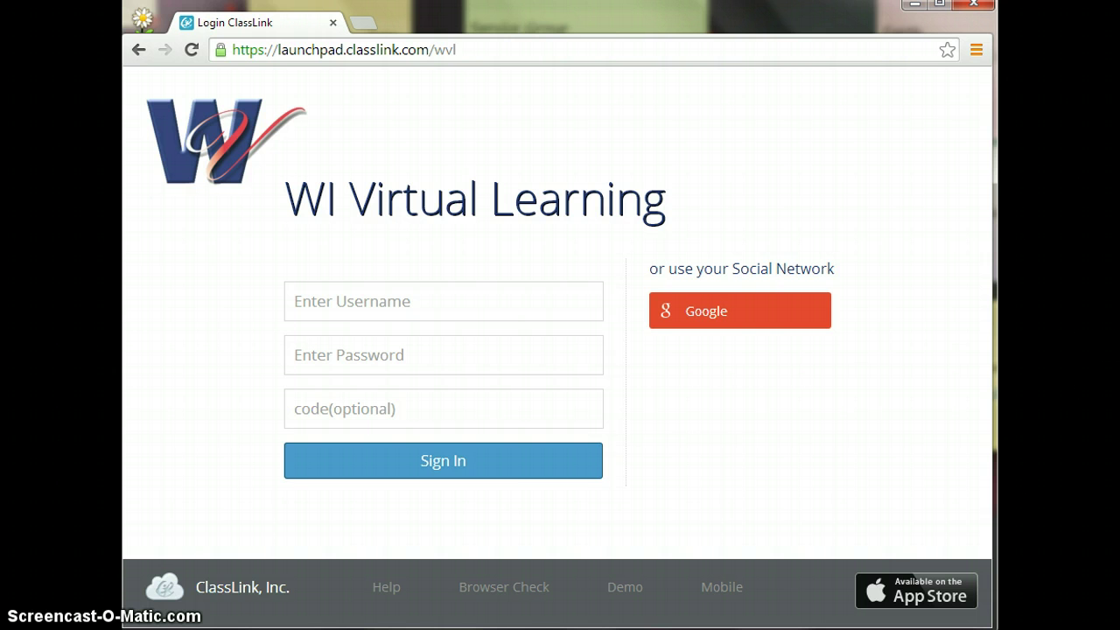
Start Chrome sign-in from the browser menu, bringing up the Set up Chrome page.
left_click(975, 53)
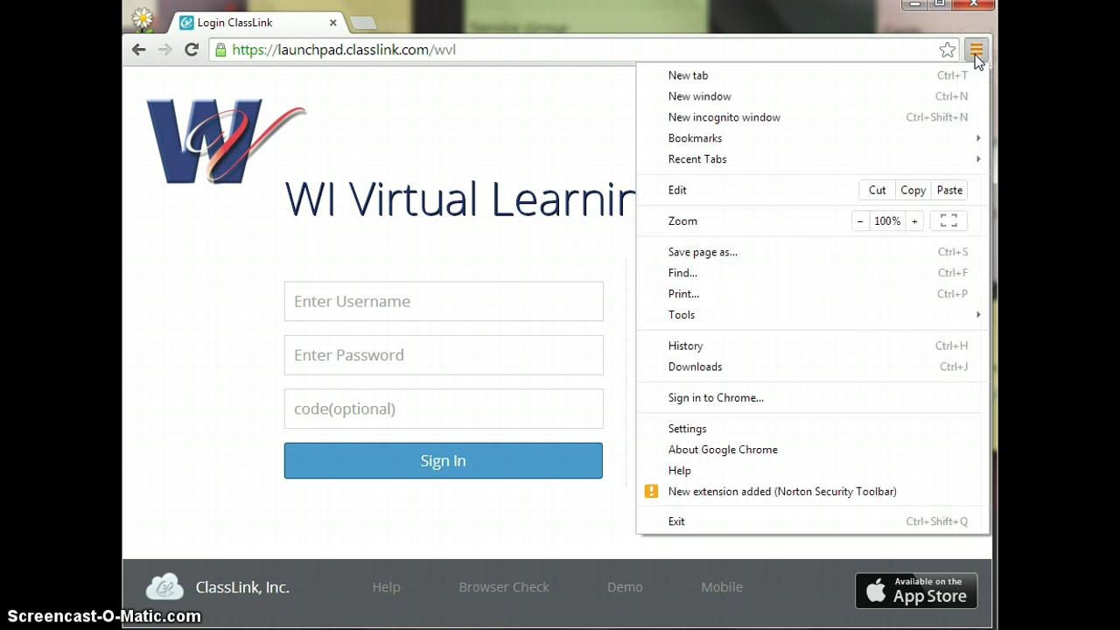
left_click(824, 397)
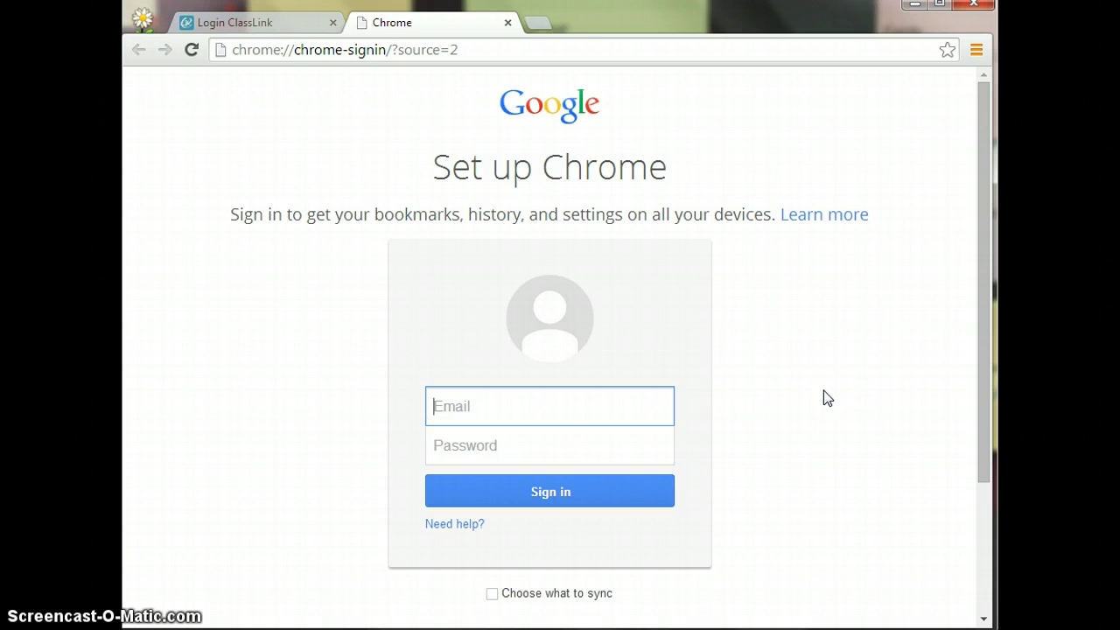
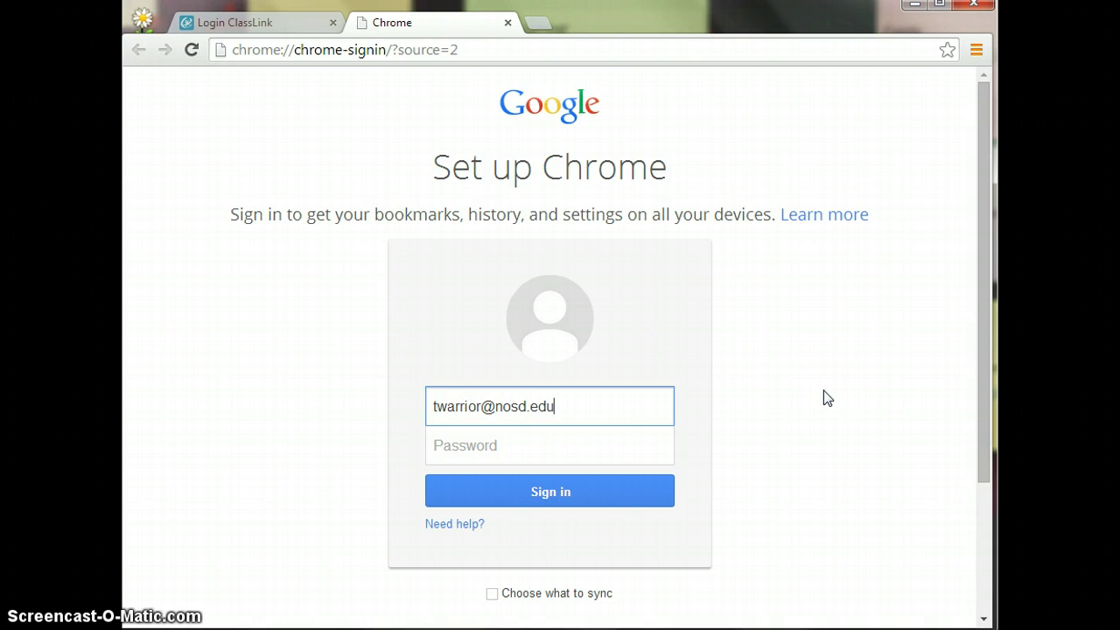
Enter the school email address and password in Chrome's sign-in form, then return to the ClassLink login.
key("Tab")
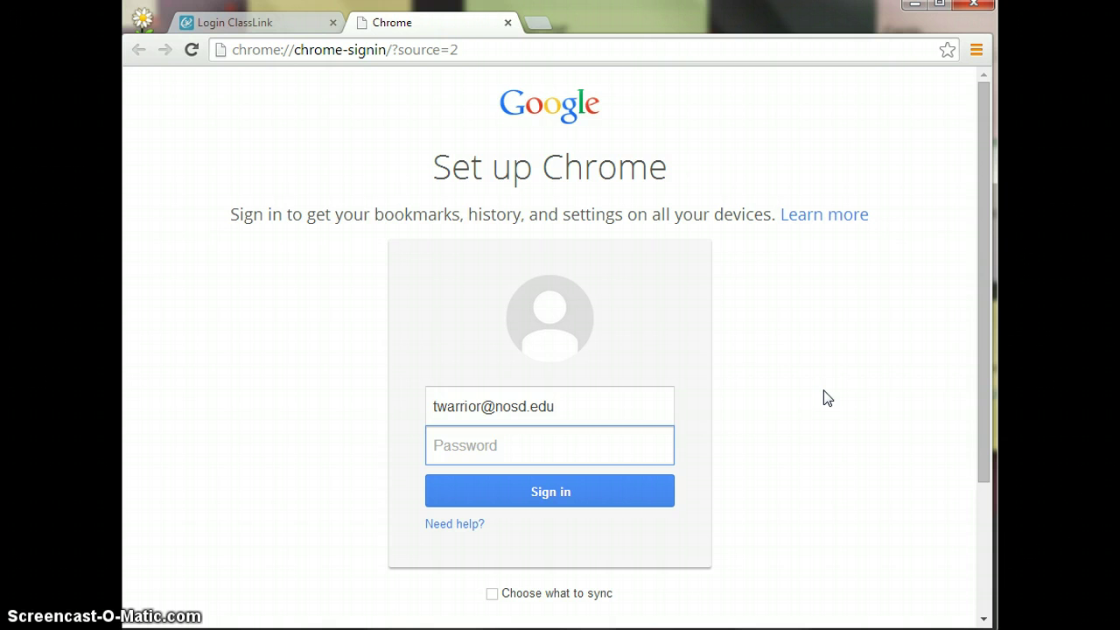
type("•••••")
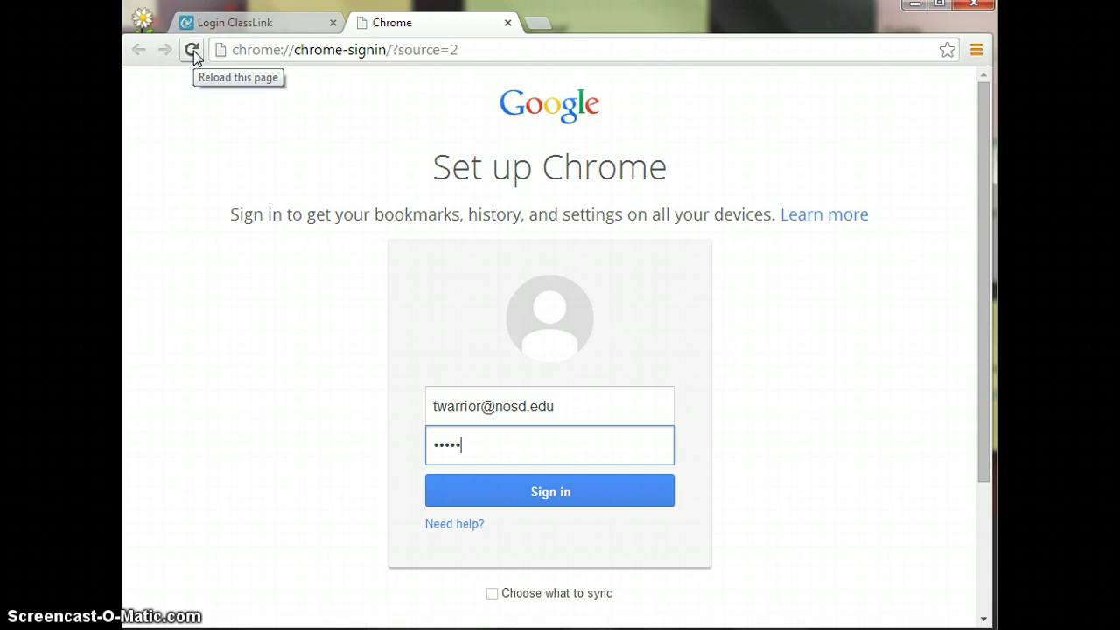
left_click(244, 27)
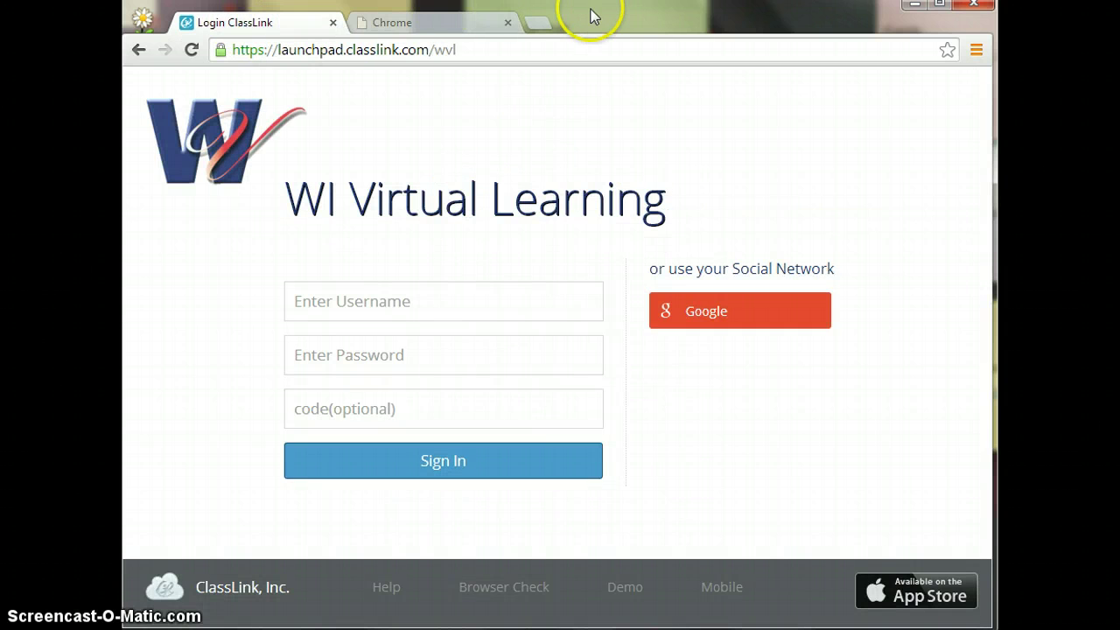
Close the Chrome sign-in tab and place the cursor in the WI Virtual Learning username field.
left_click(509, 23)
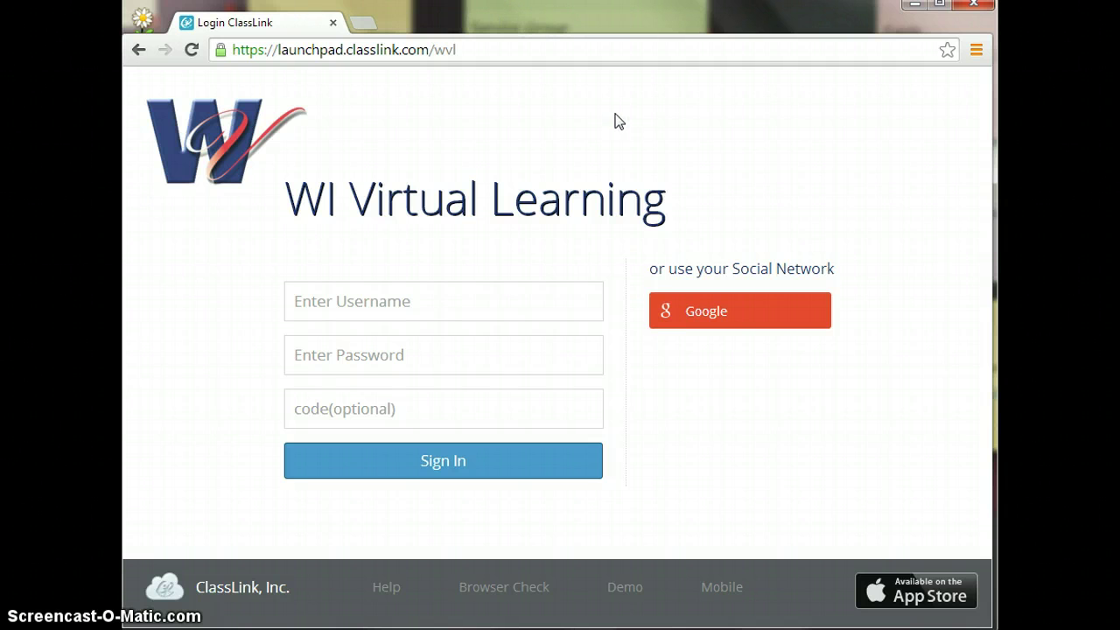
left_click(520, 300)
Log in to LaunchPad with the school email address and password to reach My Apps.
left_click(453, 307)
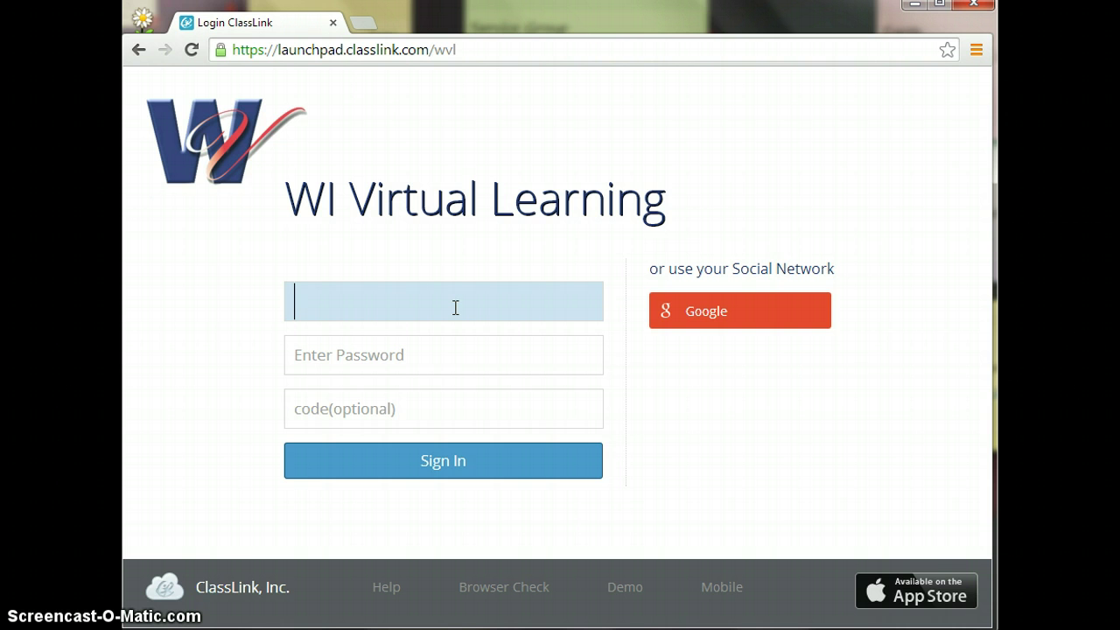
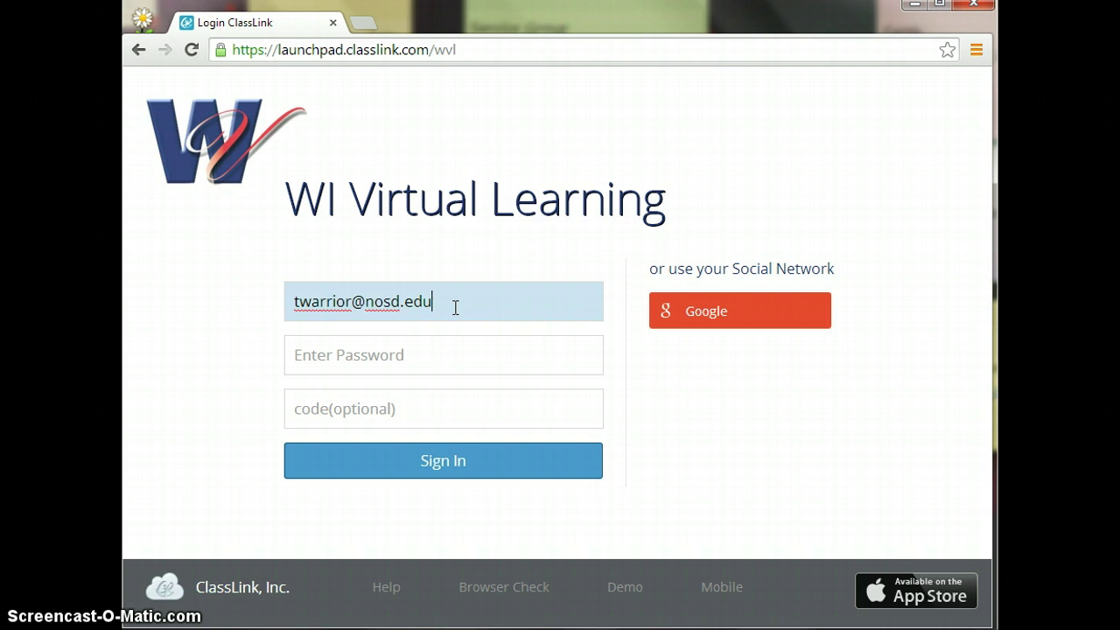
key("Tab")
type("***")
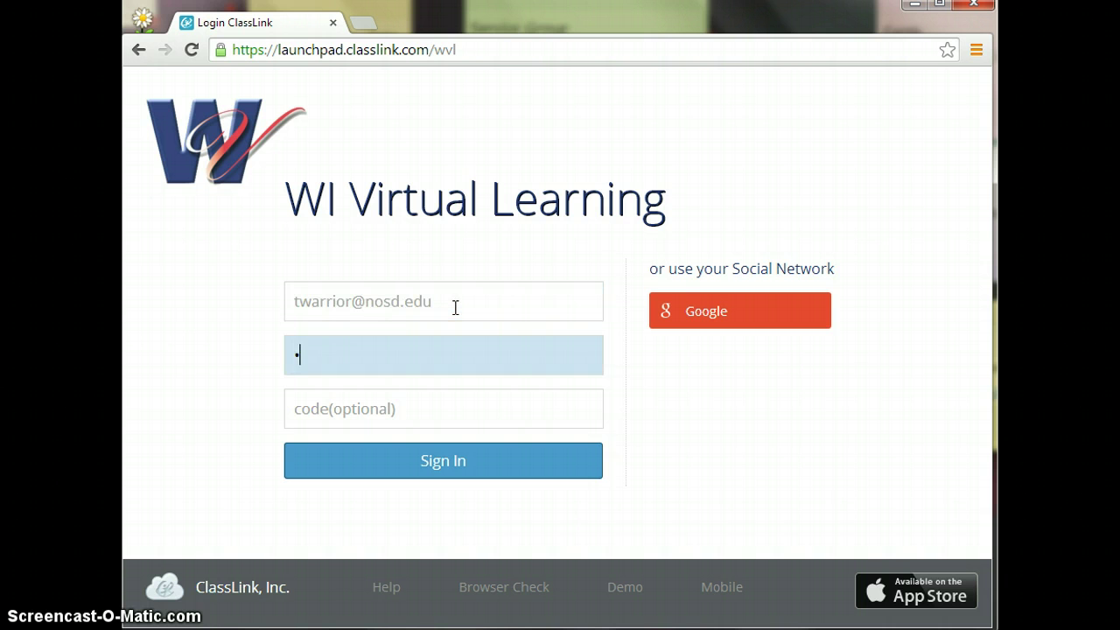
type("**")
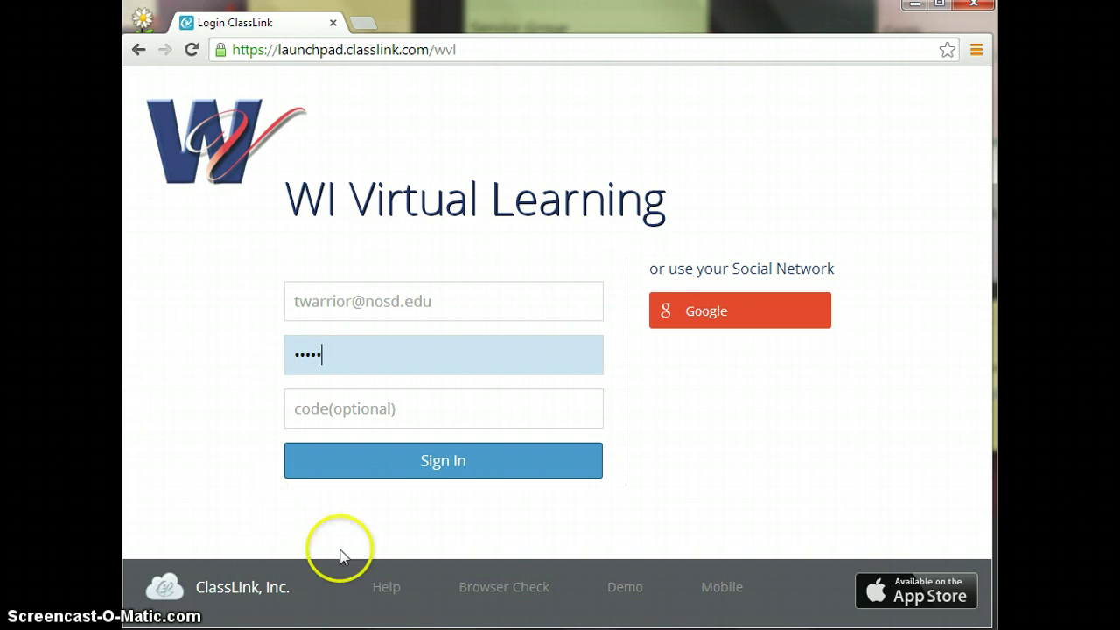
left_click(462, 462)
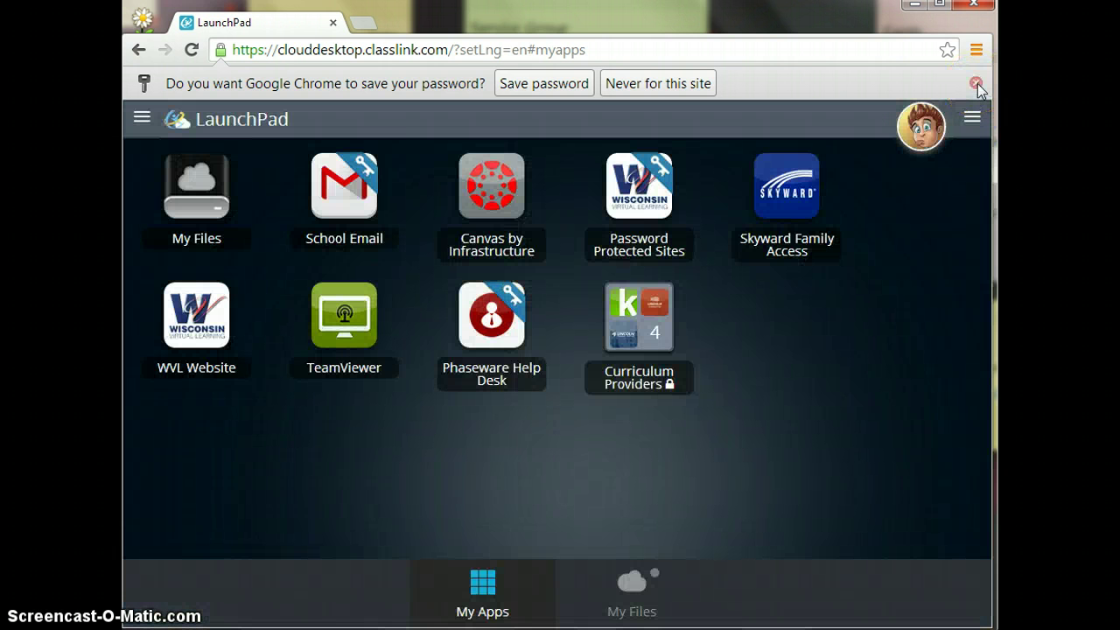
Decline Chrome's offer to save the LaunchPad password.
left_click(977, 84)
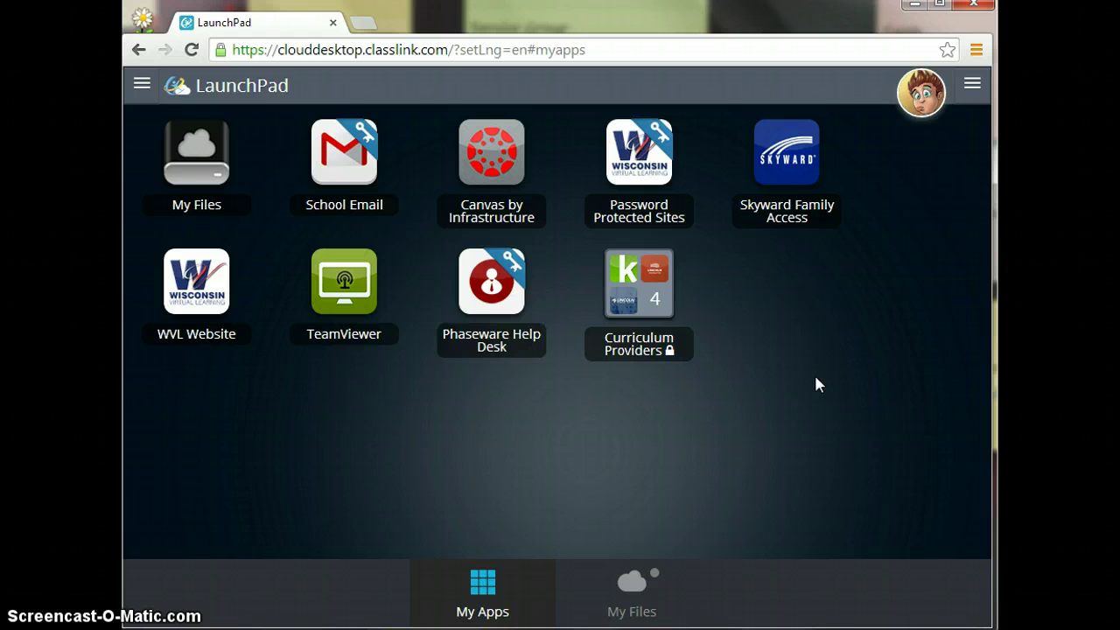
Launch the School Email tile, which opens the LaunchPad Extension store page.
left_click(346, 163)
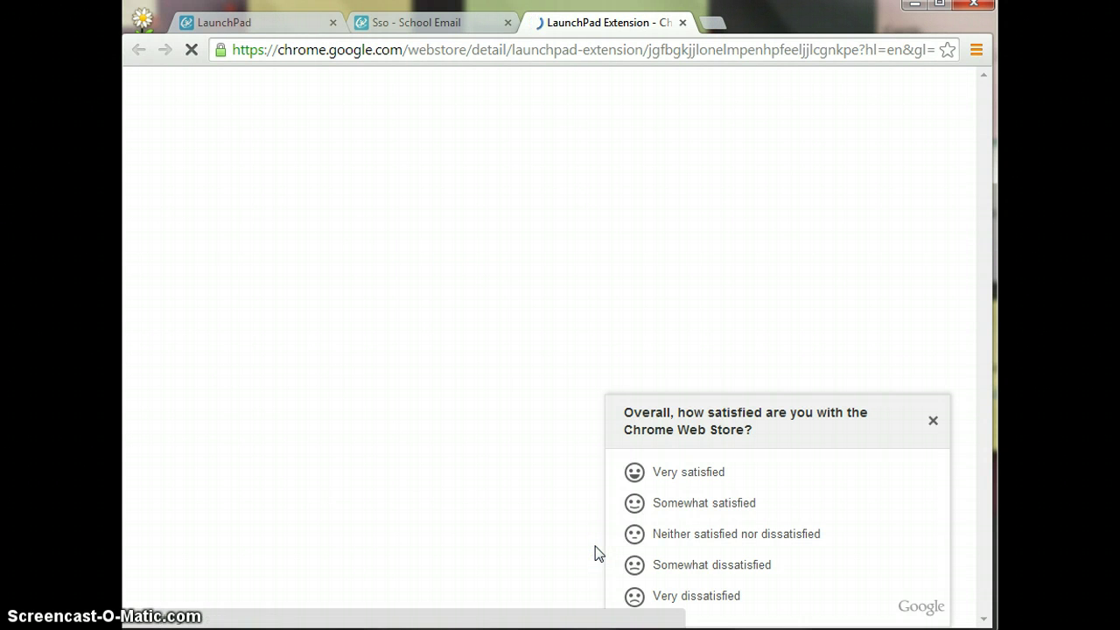
Add the LaunchPad Extension to Chrome from the Web Store, then close the store page.
left_click(776, 241)
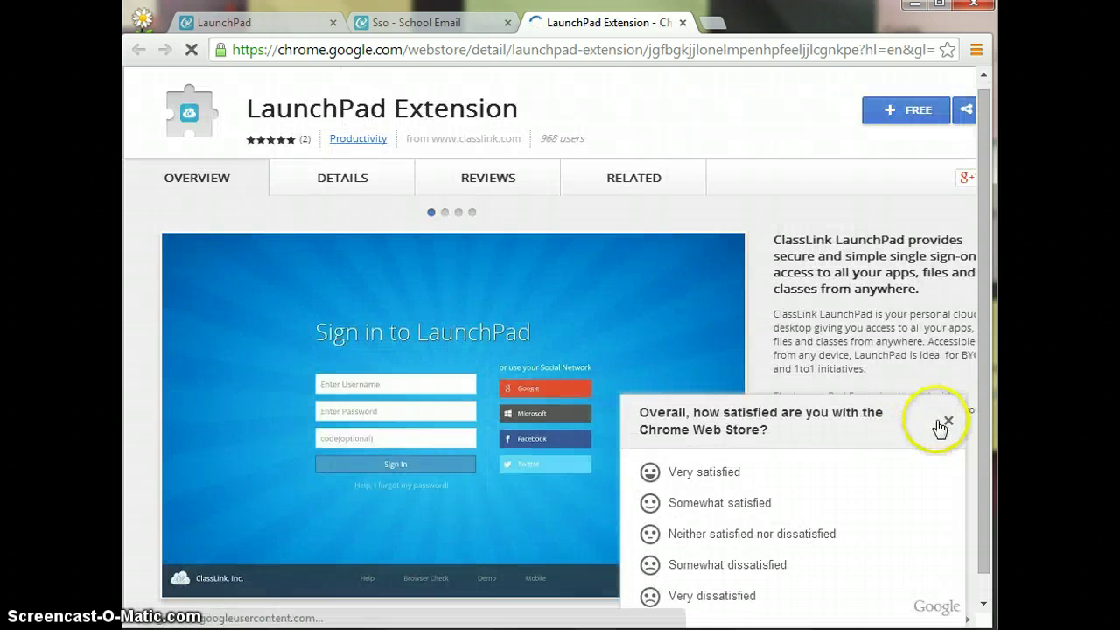
left_click(949, 424)
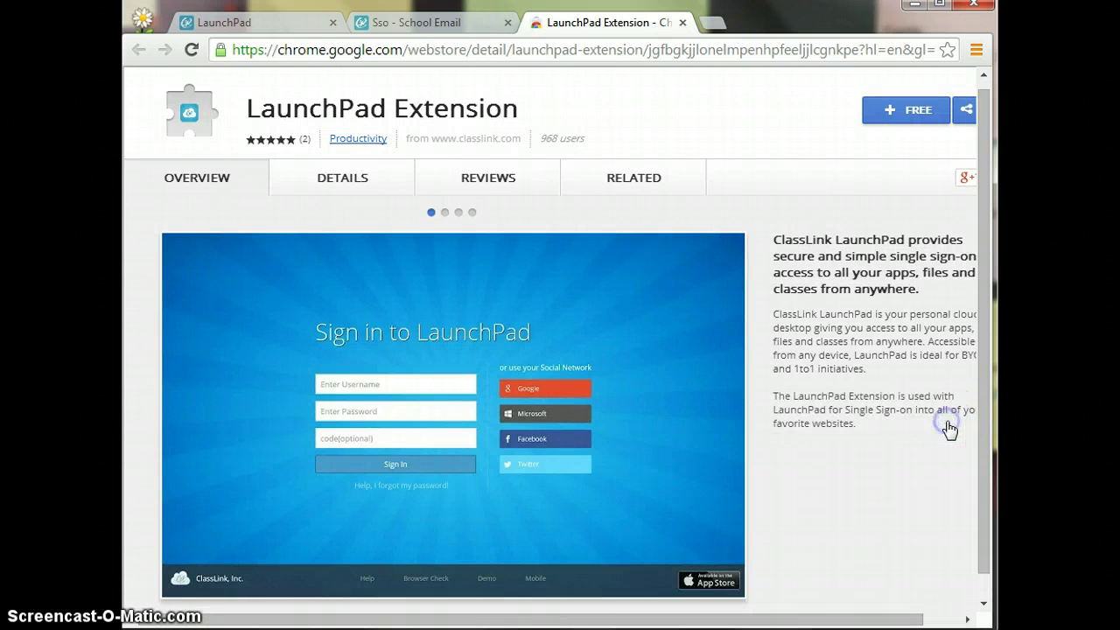
left_click(917, 127)
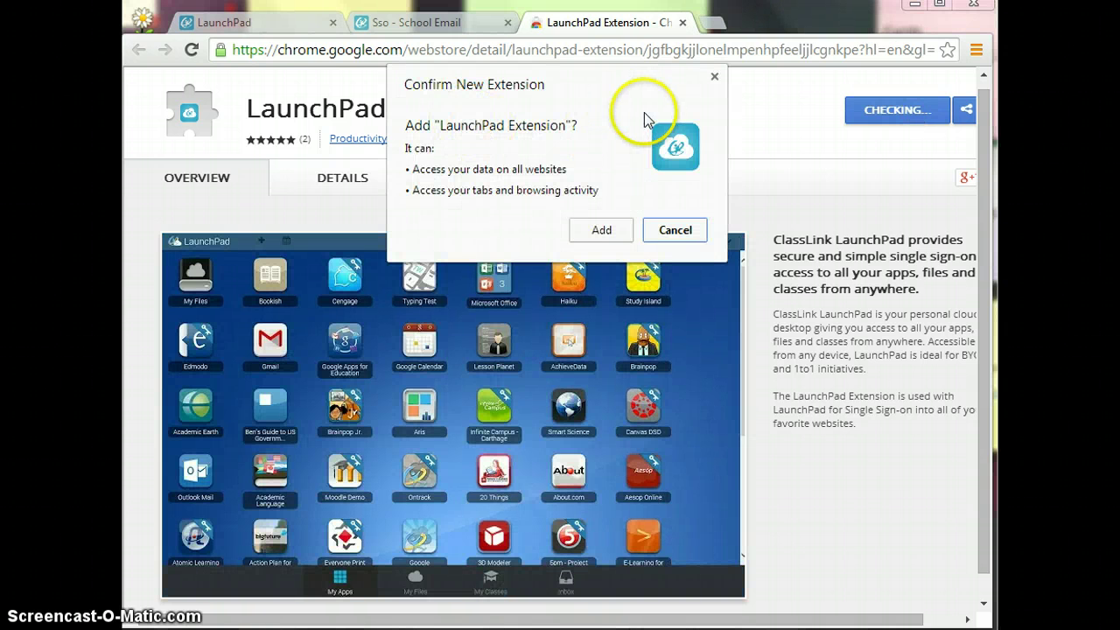
left_click(602, 231)
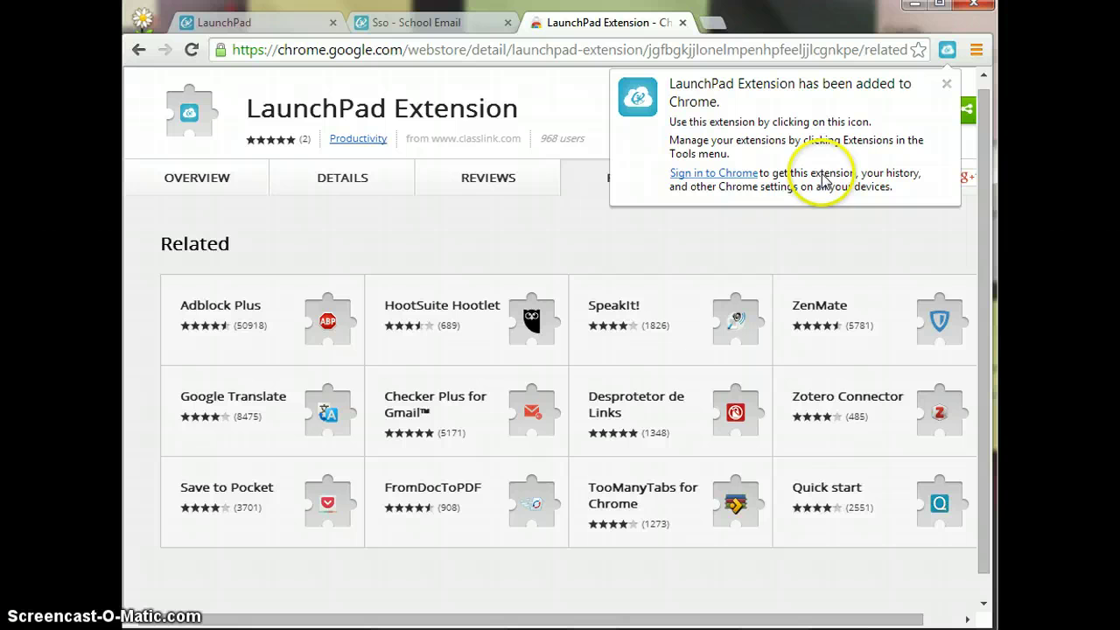
left_click(947, 85)
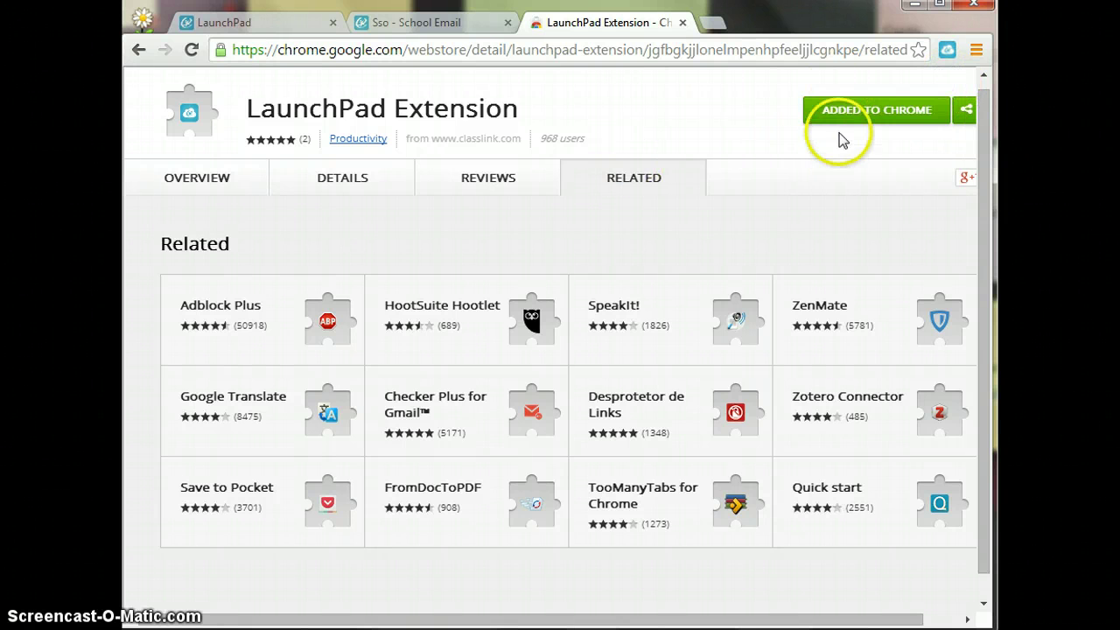
left_click(682, 22)
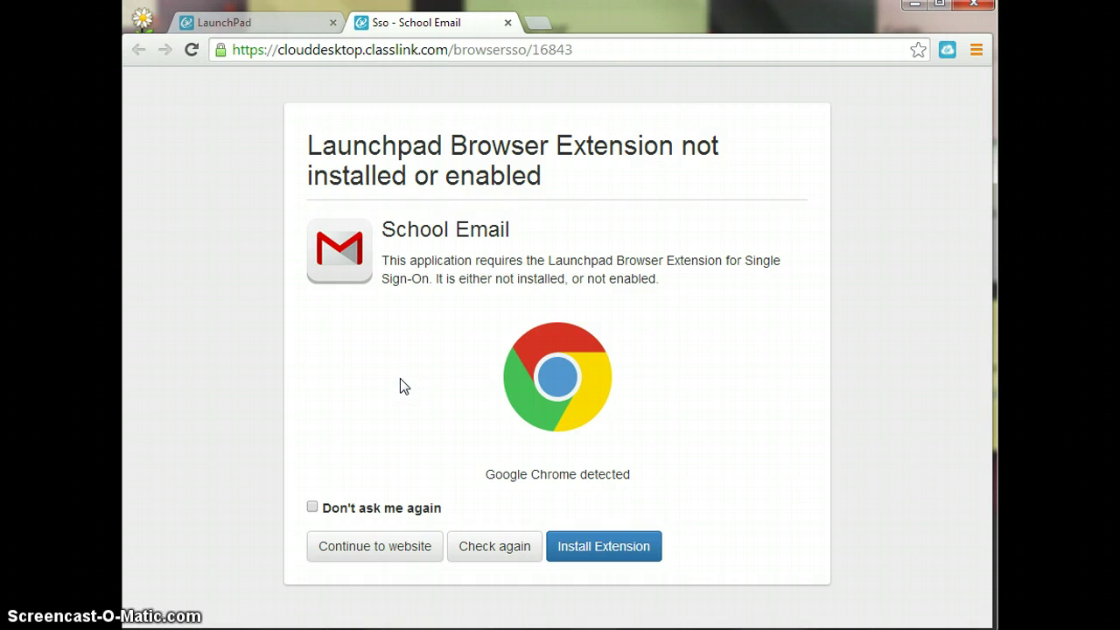
Turn on 'Don't ask me again' for the extension prompt and continue to the website.
left_click(313, 508)
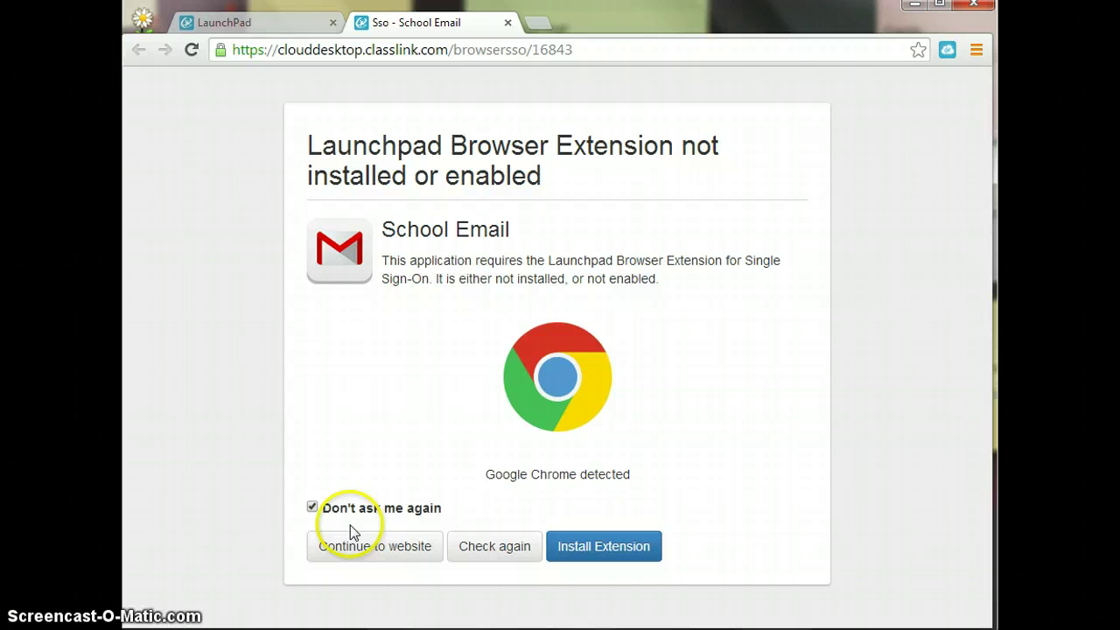
left_click(375, 554)
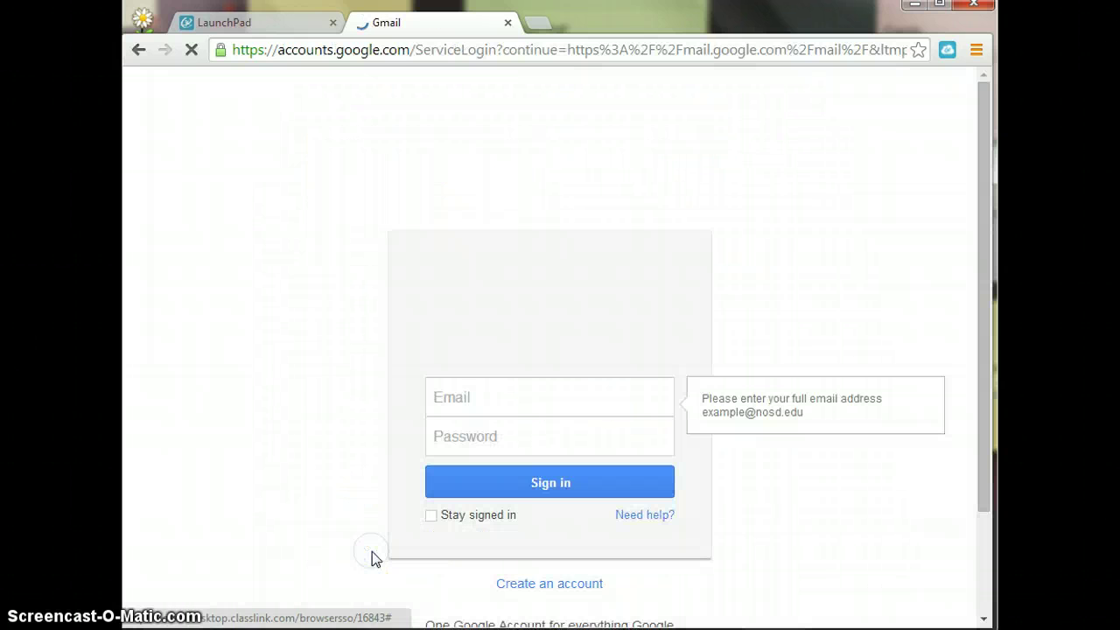
Sign in to Gmail with the corrected school email address and password, then return to LaunchPad.
left_click(553, 406)
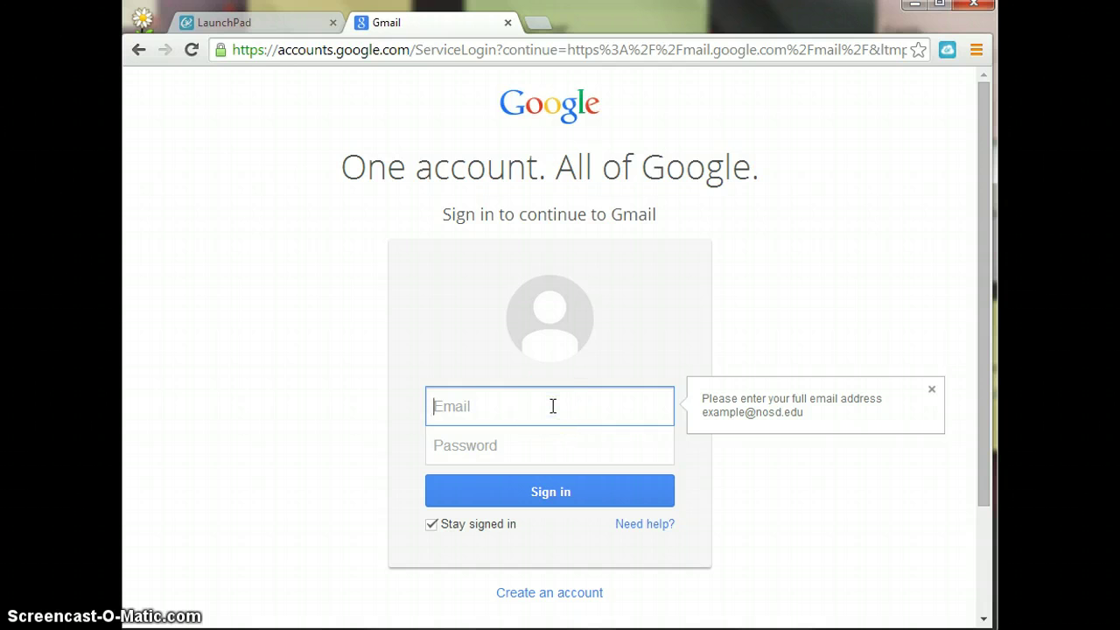
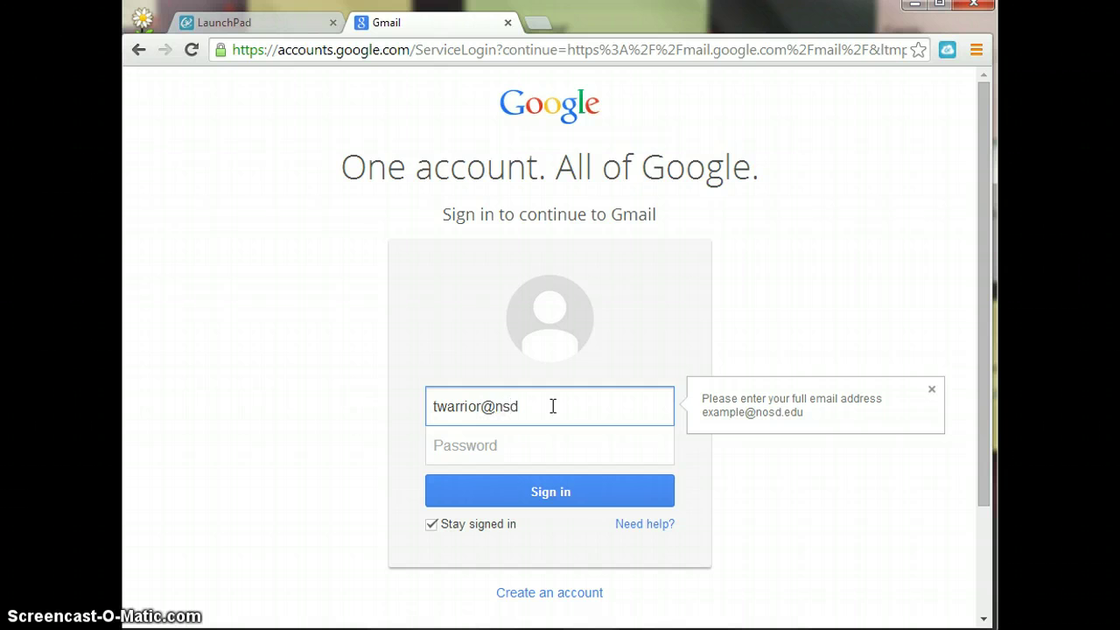
key("Tab")
type("•••••")
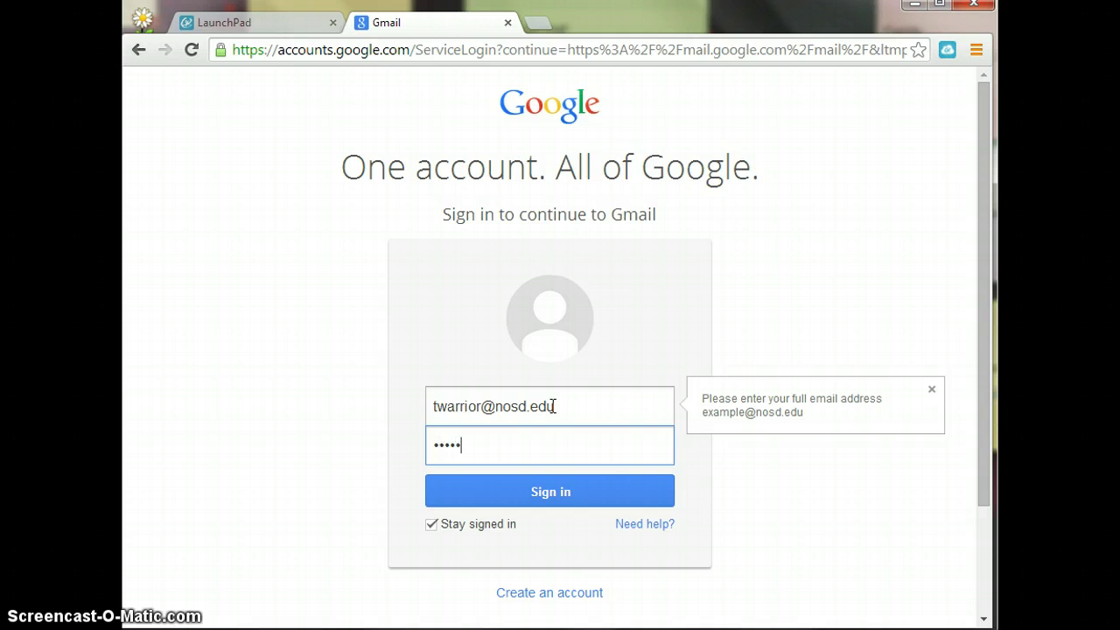
left_click(516, 488)
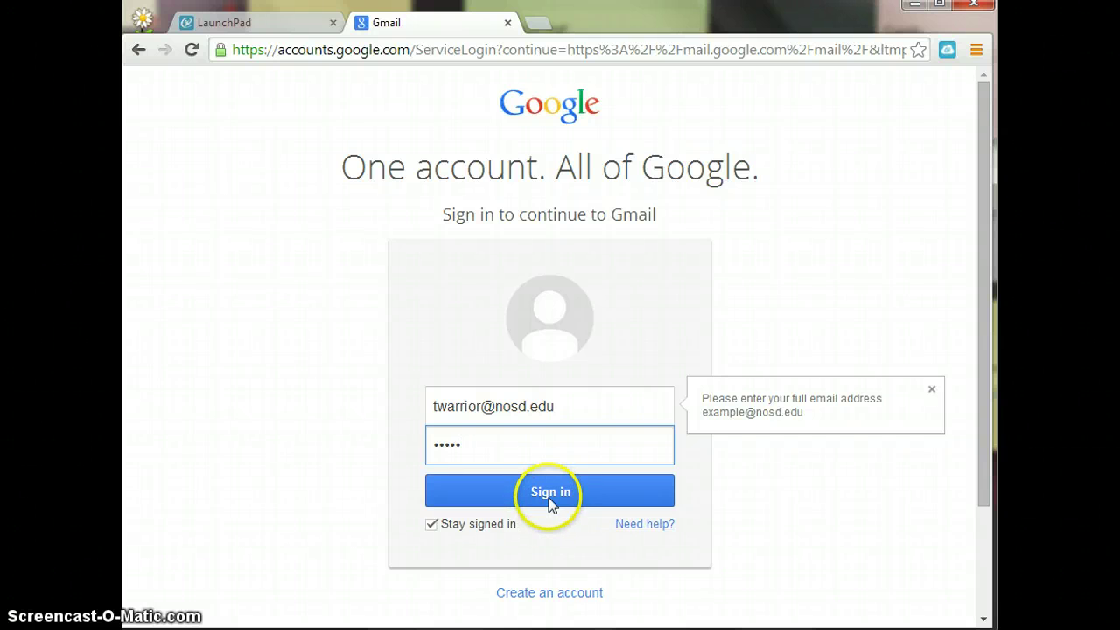
left_click(282, 27)
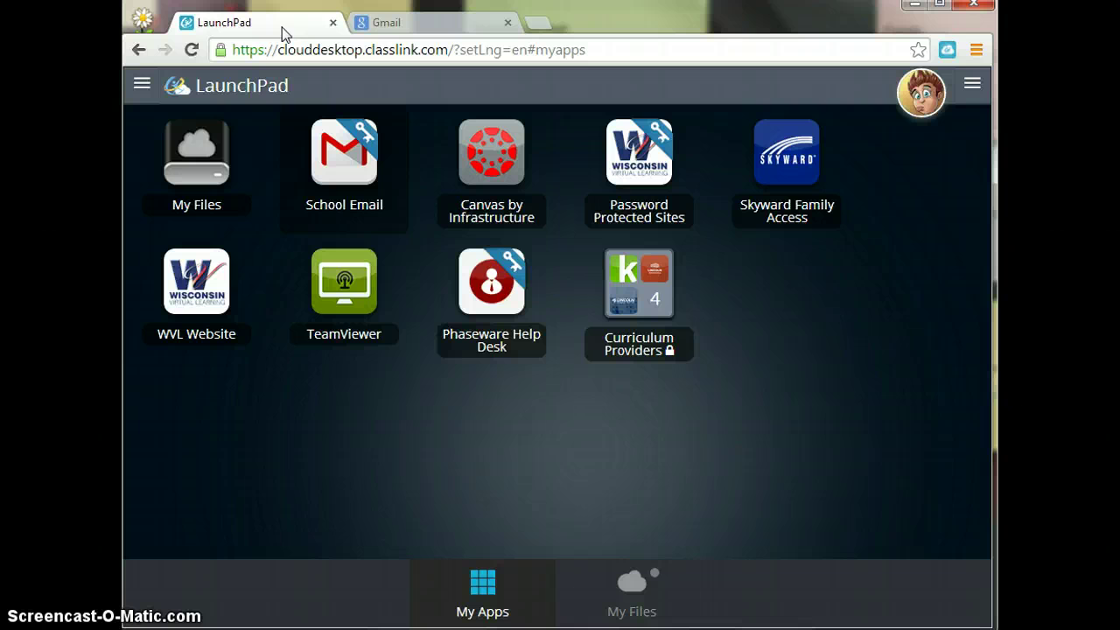
Open the Curriculum Providers folder and launch the K-12 app.
left_click(661, 293)
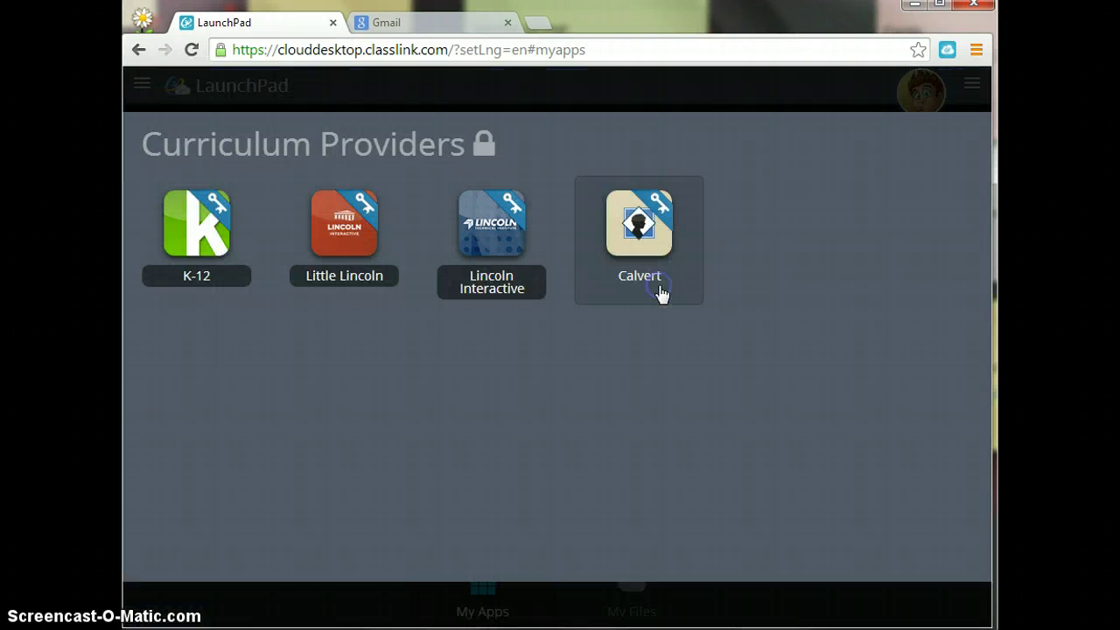
left_click(201, 247)
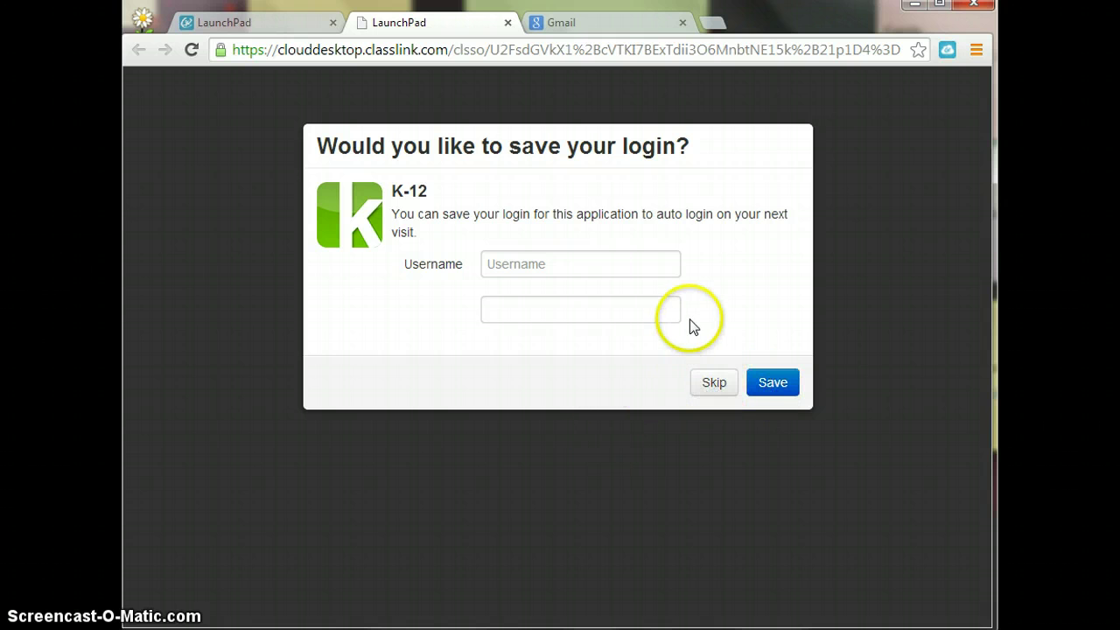
Close the K-12 save-login tab and the Curriculum Providers folder to reveal the My Apps dashboard.
left_click(508, 23)
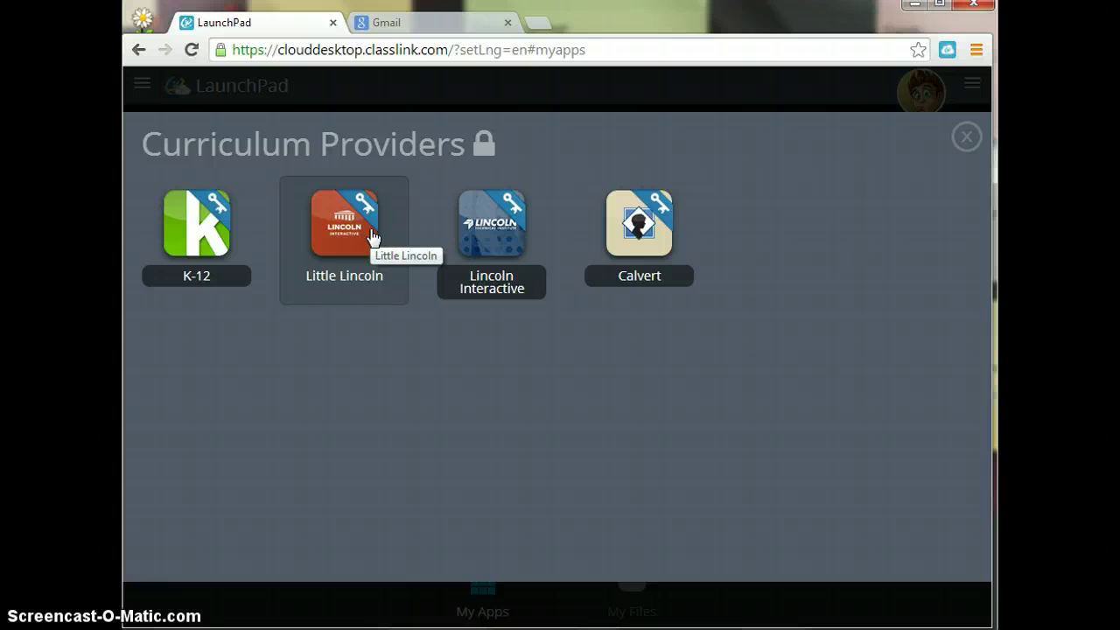
left_click(967, 138)
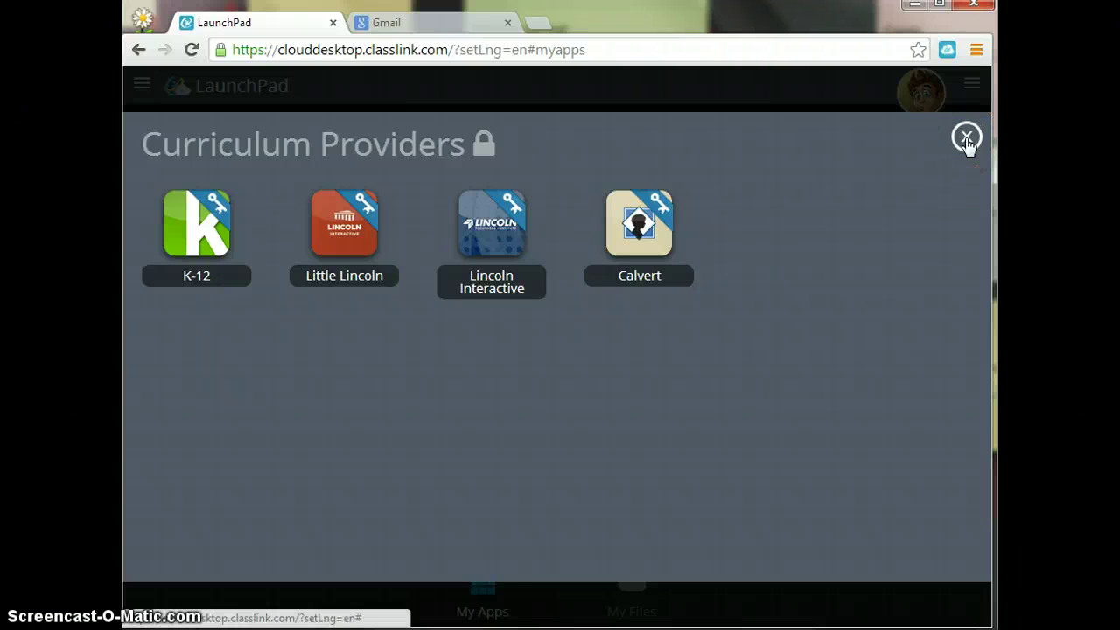
left_click(967, 139)
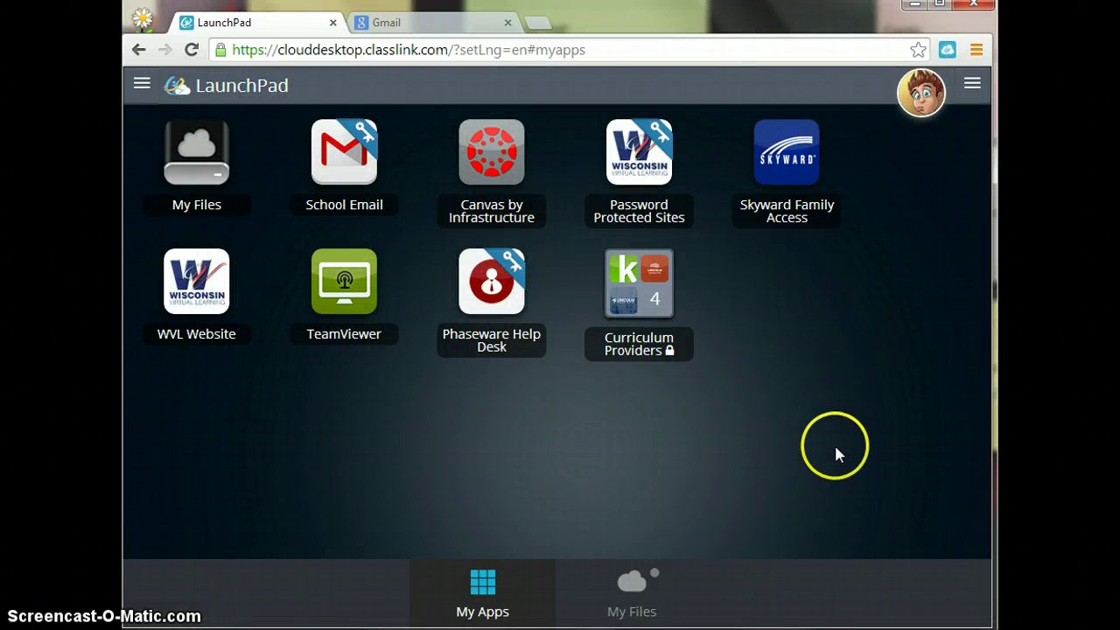